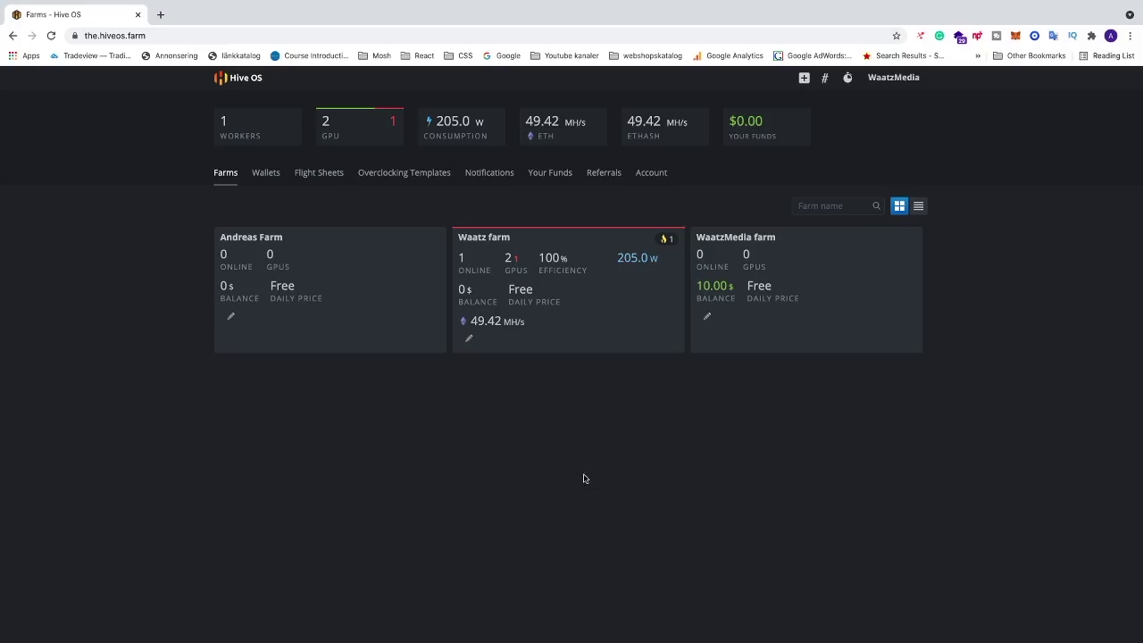
Open the Jupiter worker's detail page from the Waatz farm
left_click(539, 276)
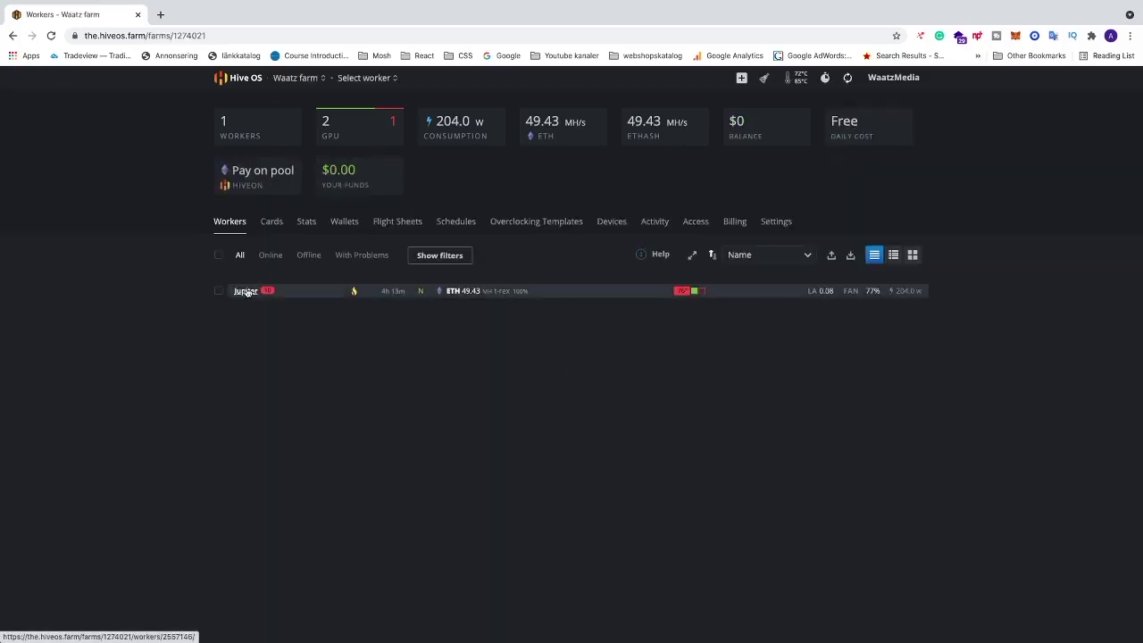
left_click(245, 292)
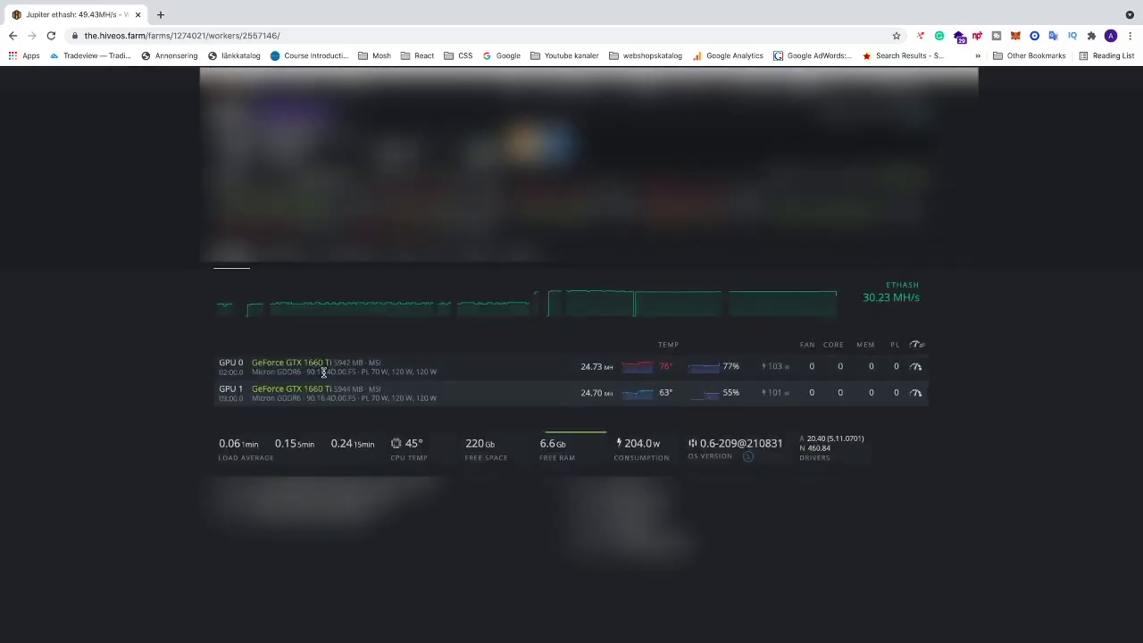
scroll(324, 373, "up", 5)
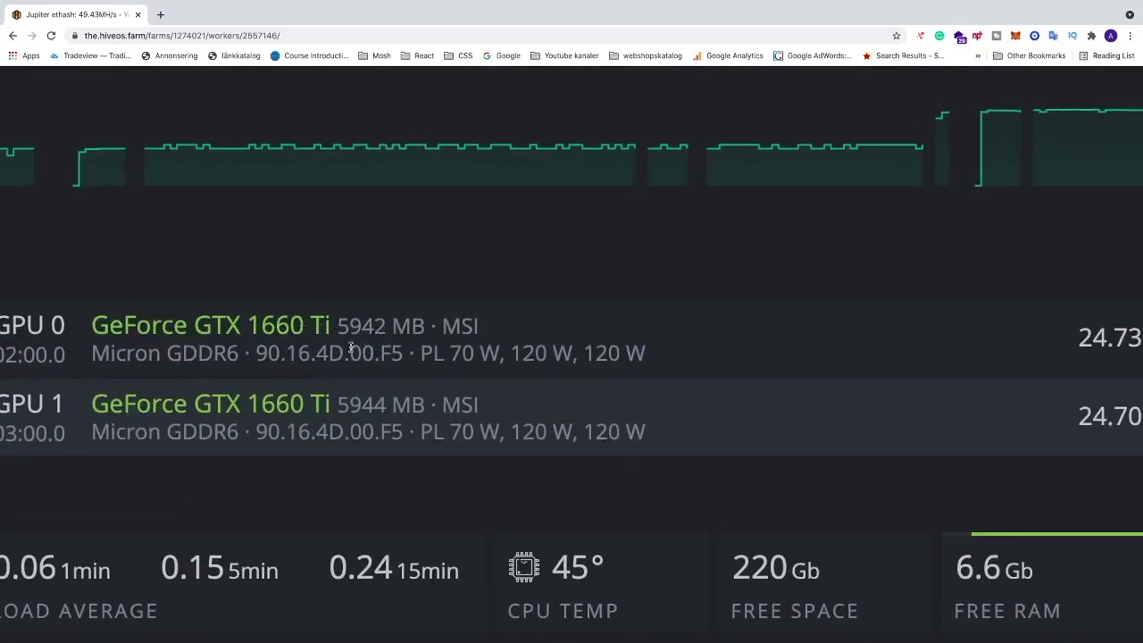
Review the GPU table's PL, FAN, CORE and MEM columns for both GTX 1660 Ti cards
scroll(386, 348, "right", 3)
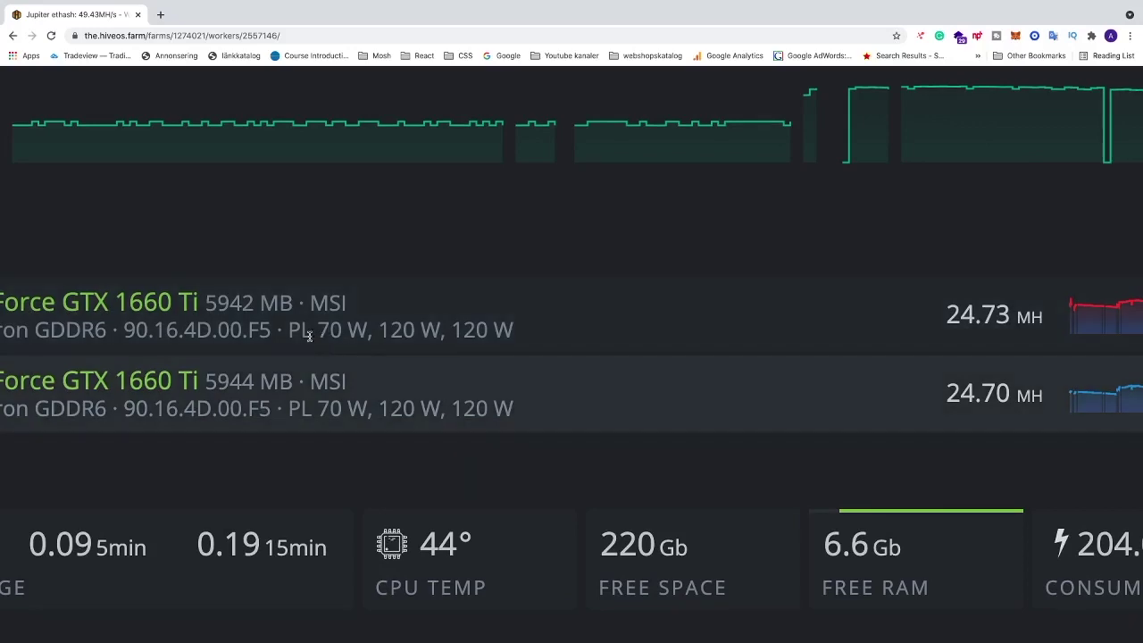
left_click_drag(290, 333, 502, 333)
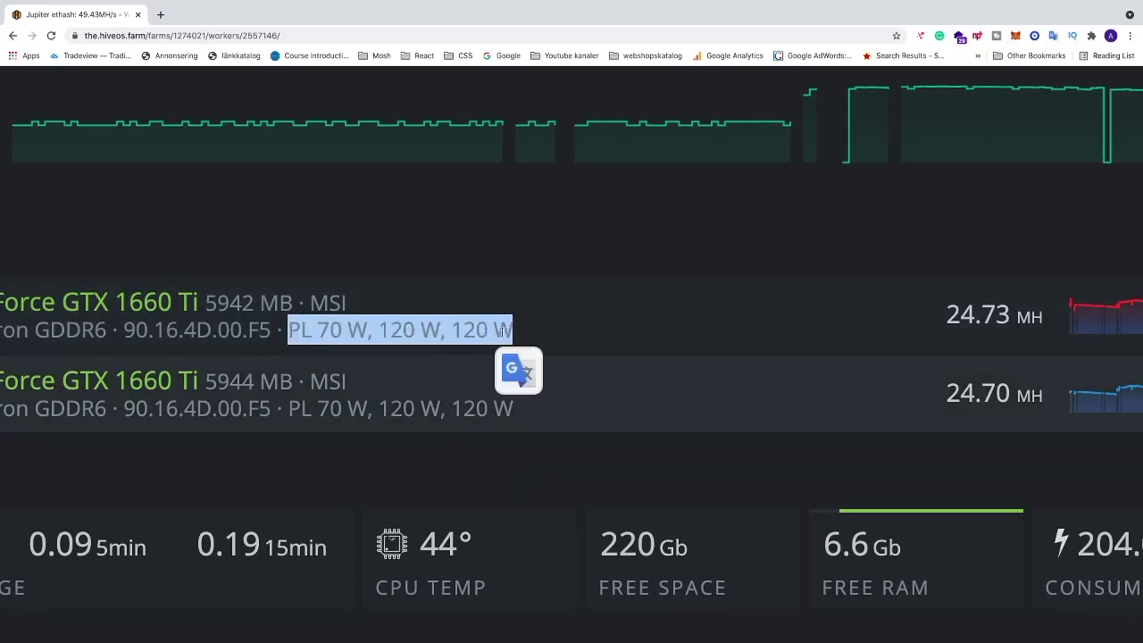
left_click(336, 332)
scroll(301, 345, "left", 3)
scroll(390, 349, "right", 8)
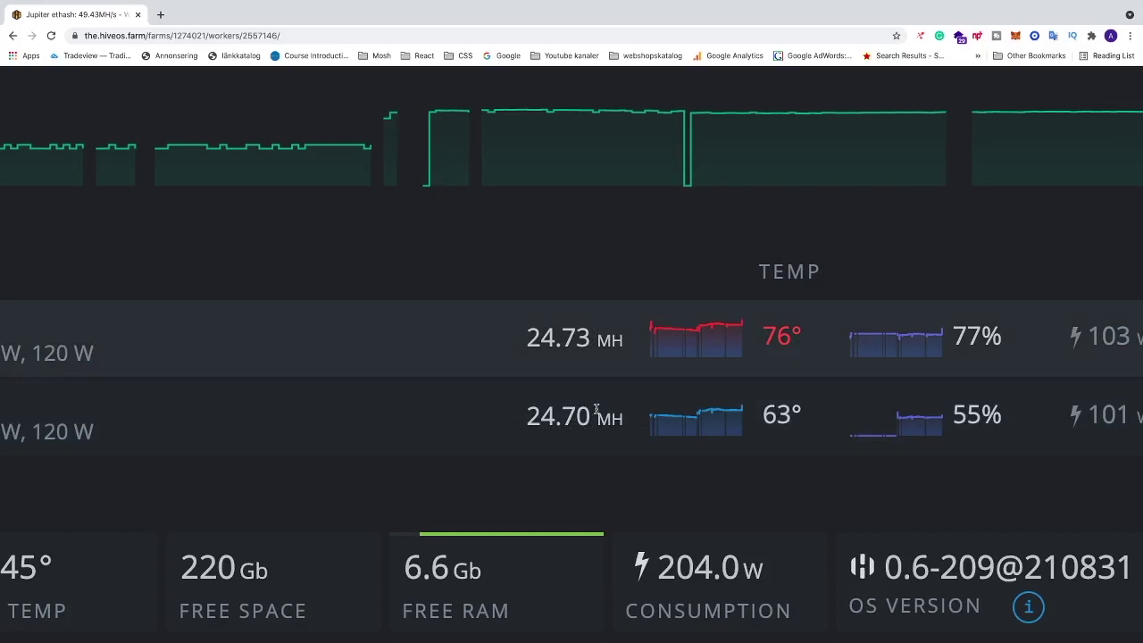
scroll(597, 410, "right", 5)
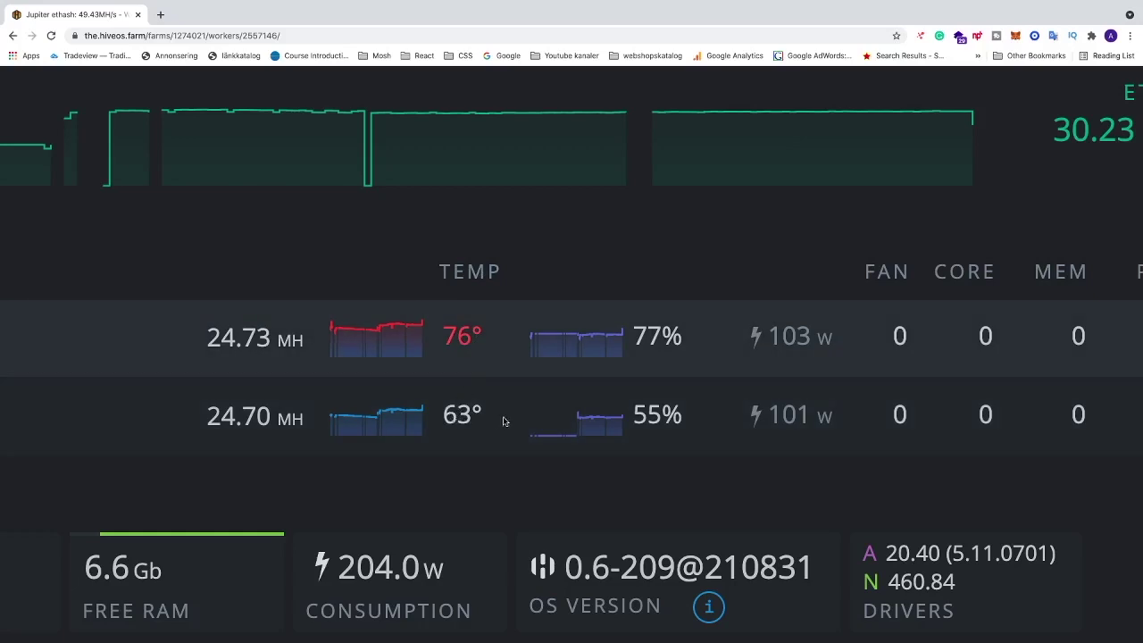
scroll(507, 420, "right", 3)
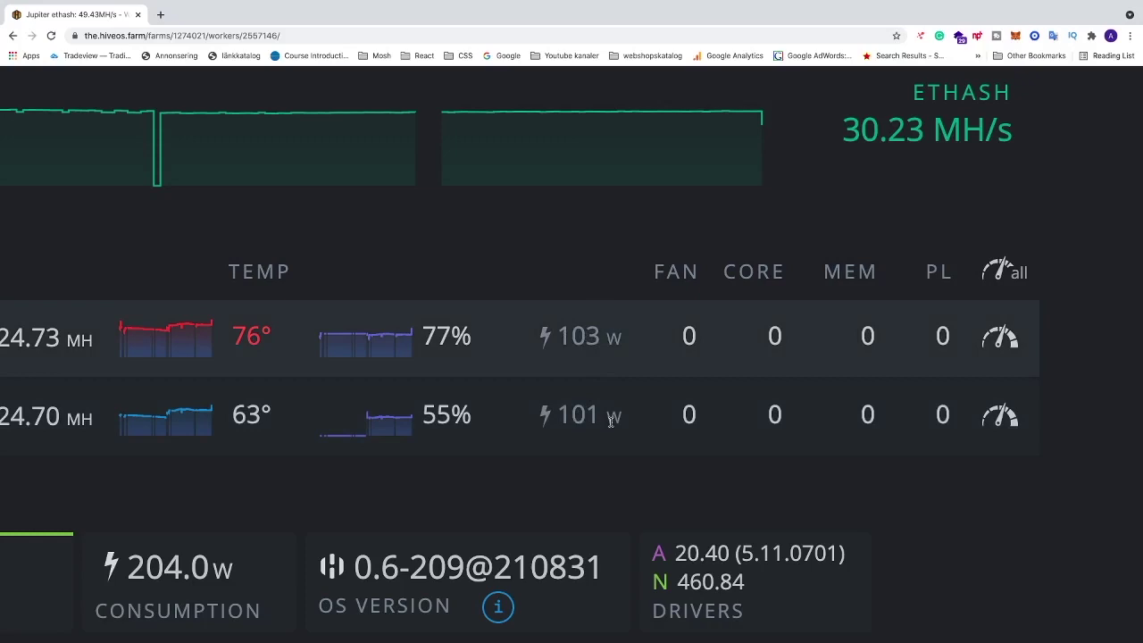
scroll(608, 423, "right", 2)
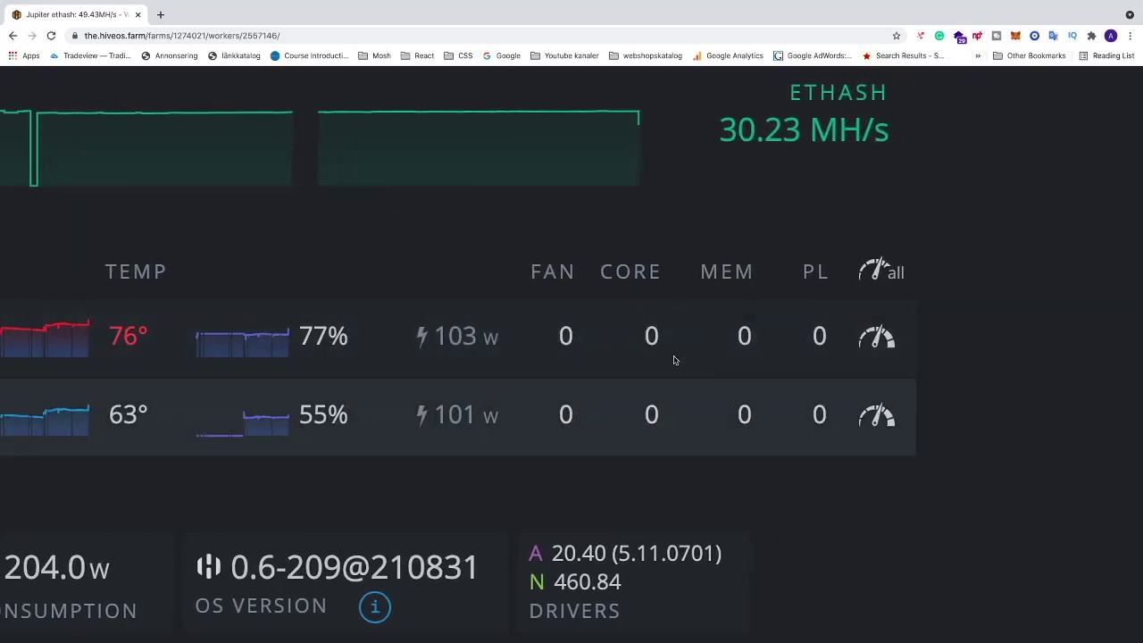
scroll(660, 359, "left", 10)
scroll(660, 360, "left", 1)
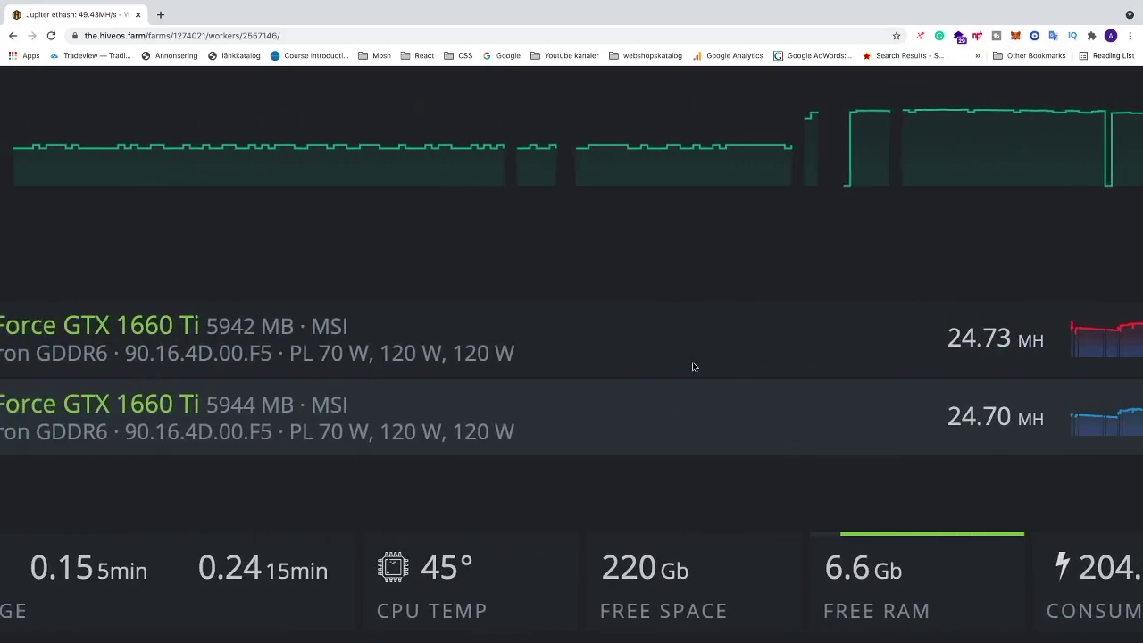
scroll(727, 365, "right", 2)
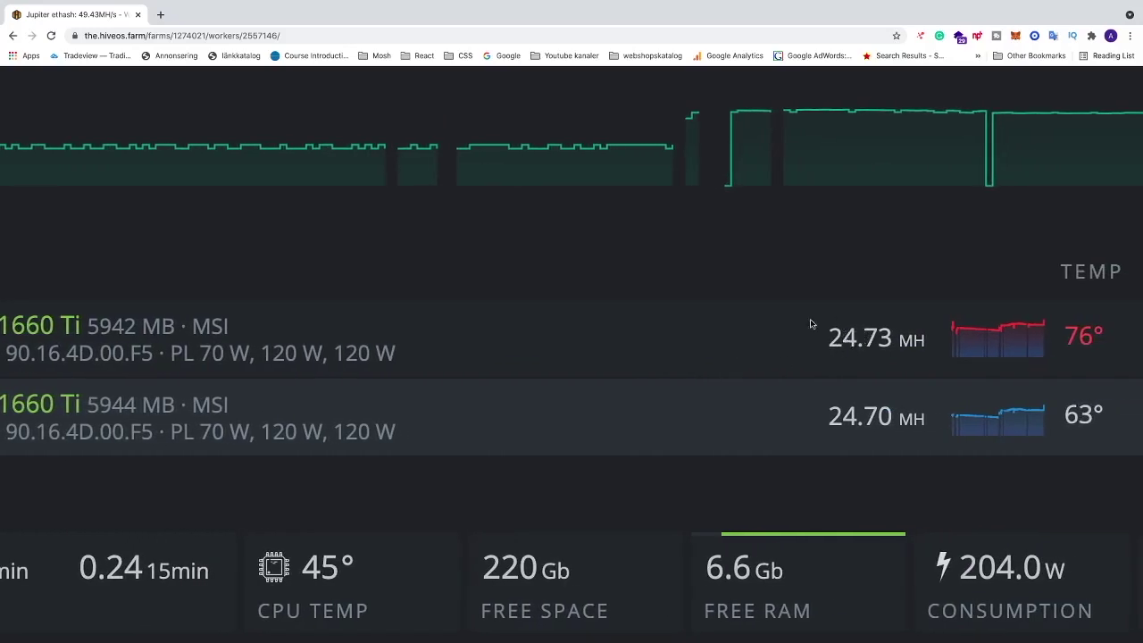
scroll(857, 328, "left", 2)
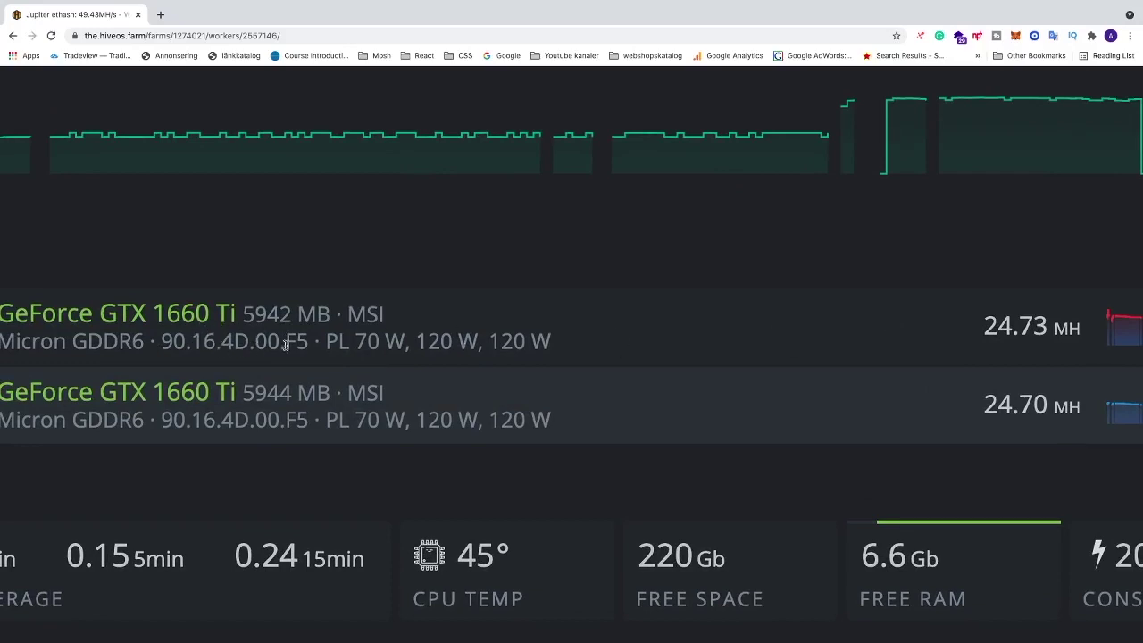
scroll(306, 347, "right", 15)
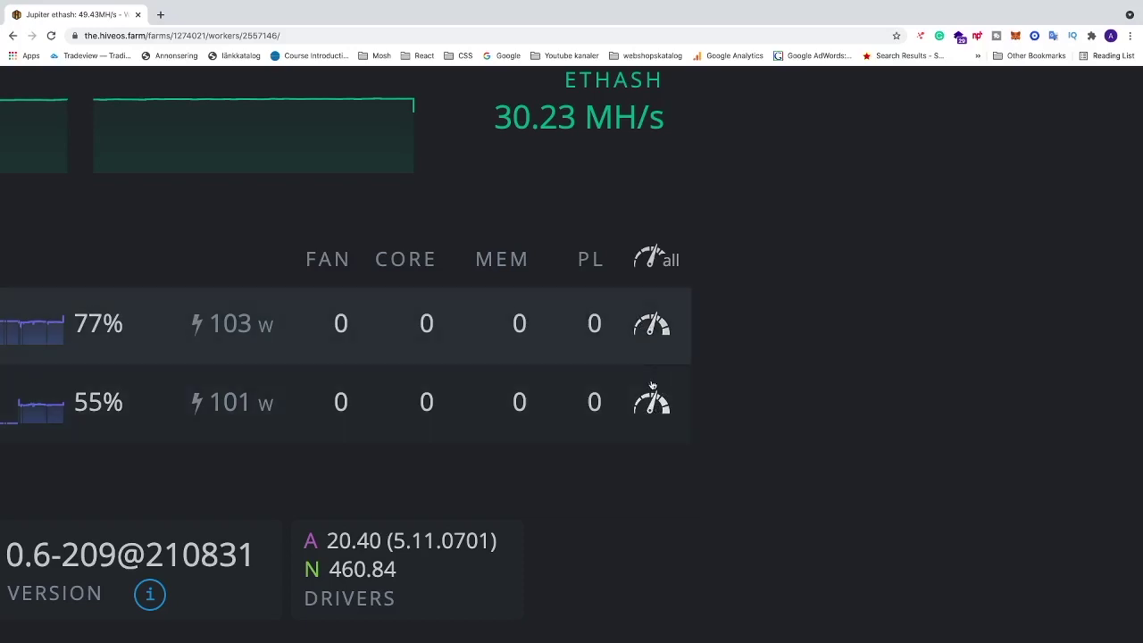
scroll(396, 354, "left", 15)
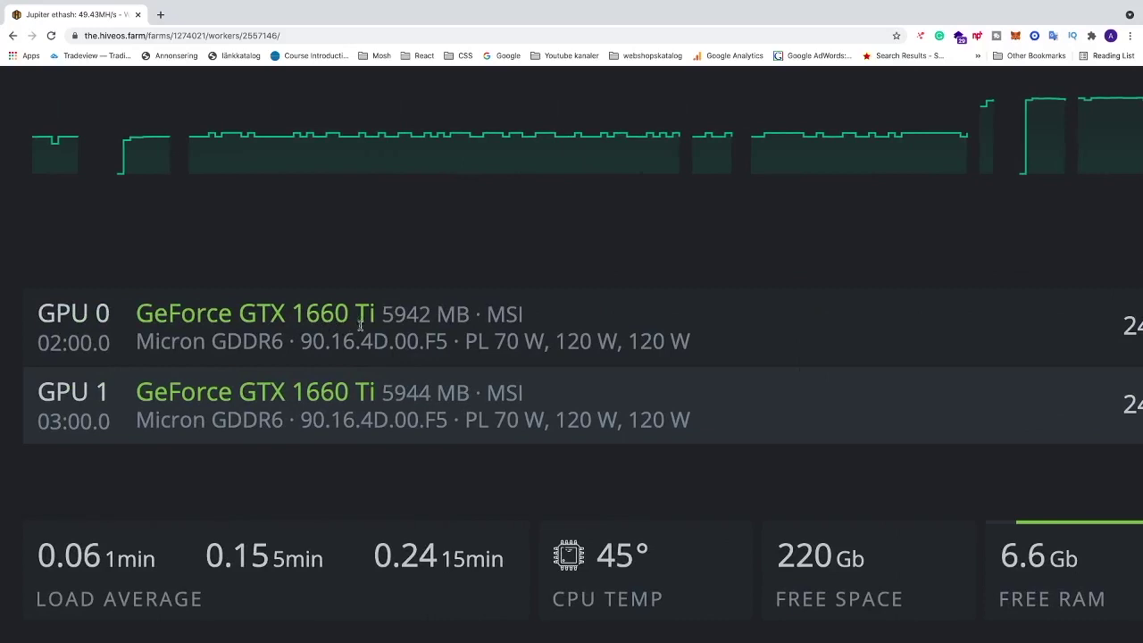
scroll(447, 368, "right", 15)
scroll(446, 368, "right", 5)
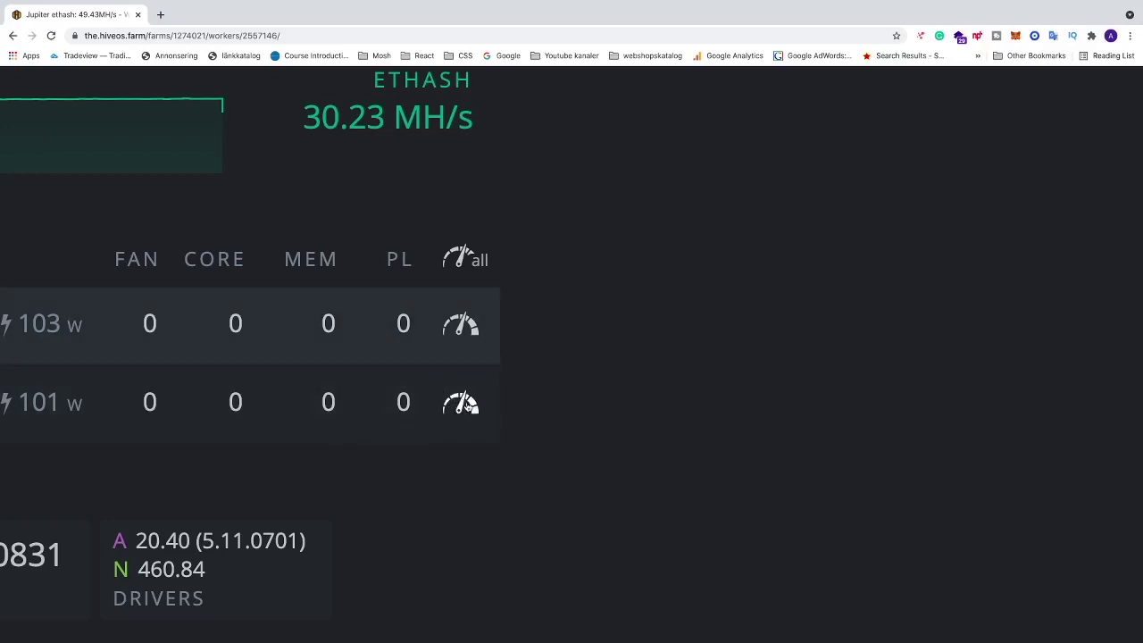
Open the all-GPU overclock settings and set Core Clock Offset to -200
left_click(465, 266)
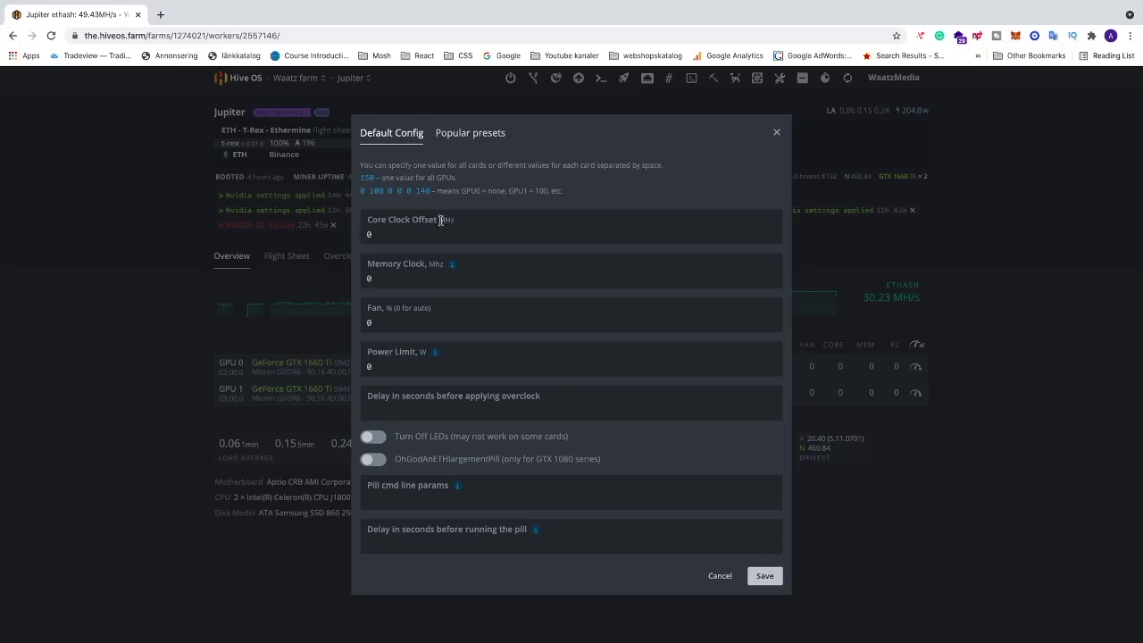
scroll(441, 219, "up", 10)
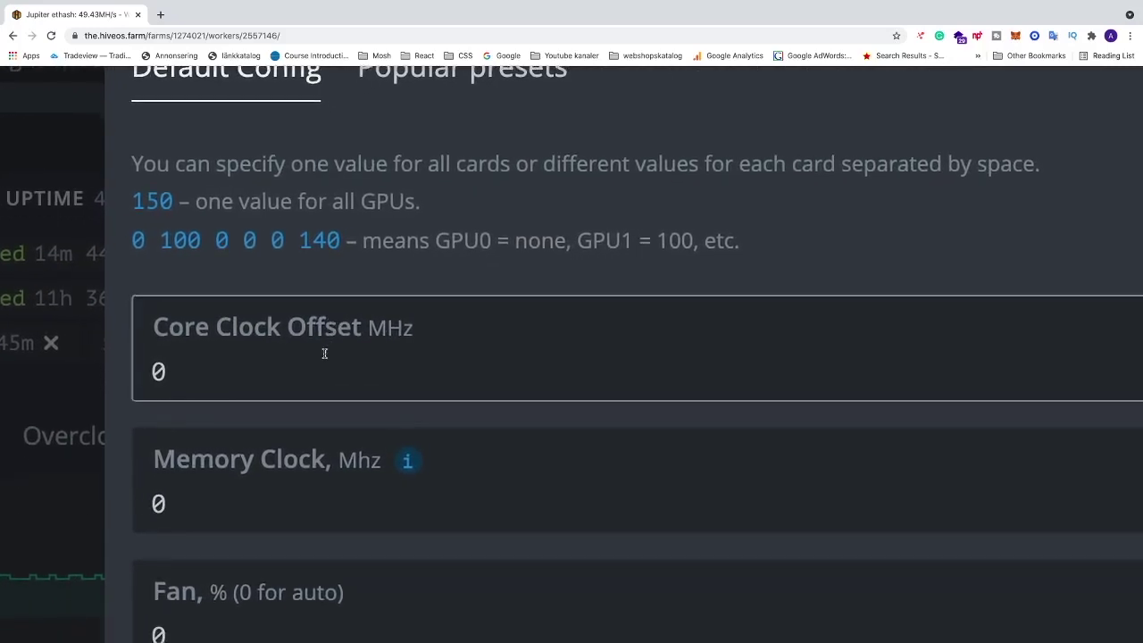
left_click(176, 366)
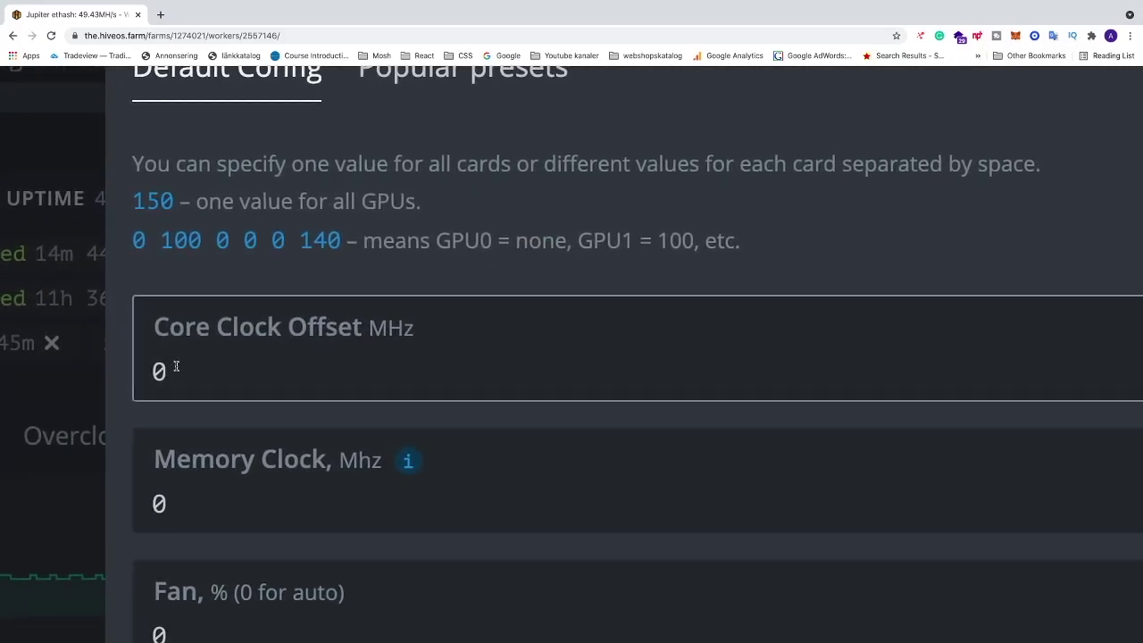
key("BackSpace")
type("-200")
Set the Memory Clock to 2200
scroll(196, 357, "down", 3)
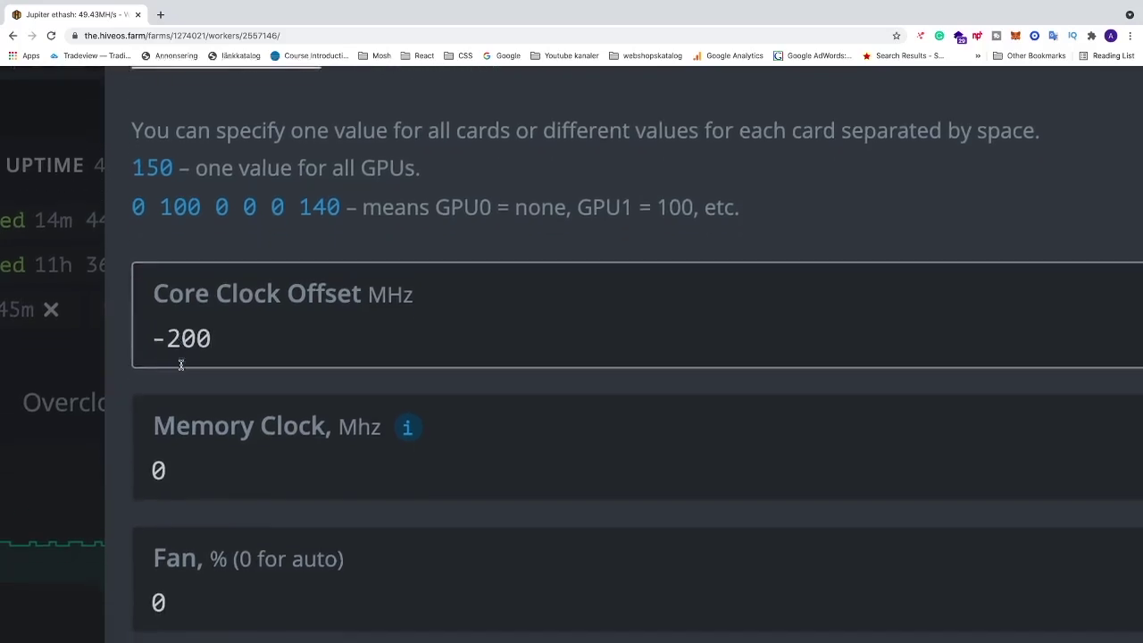
scroll(263, 364, "down", 1)
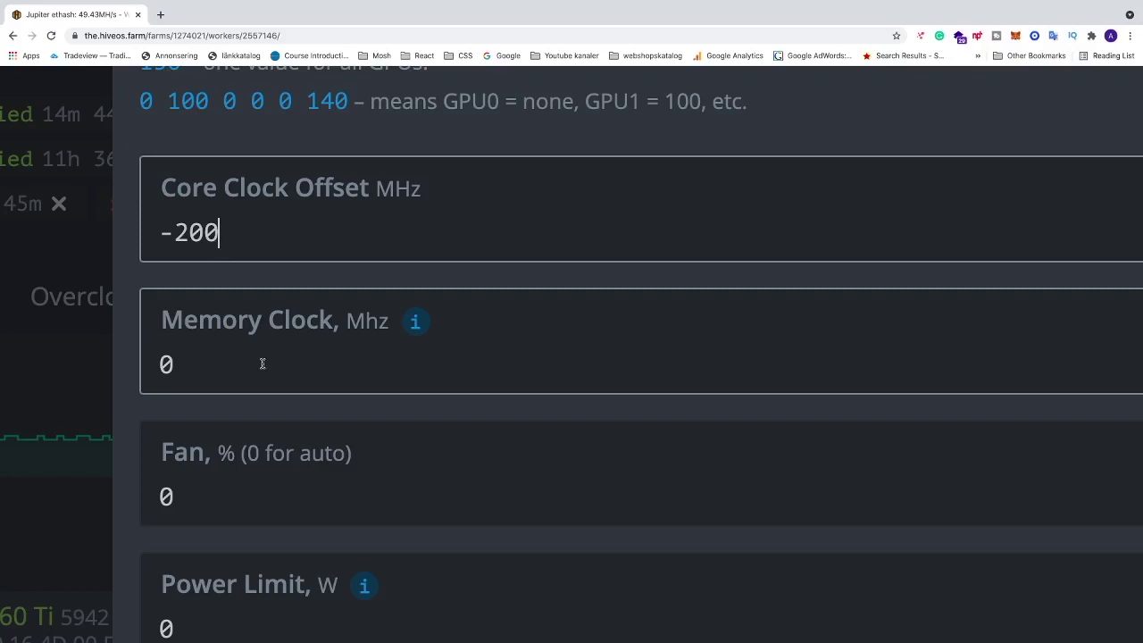
left_click(183, 360)
key("BackSpace")
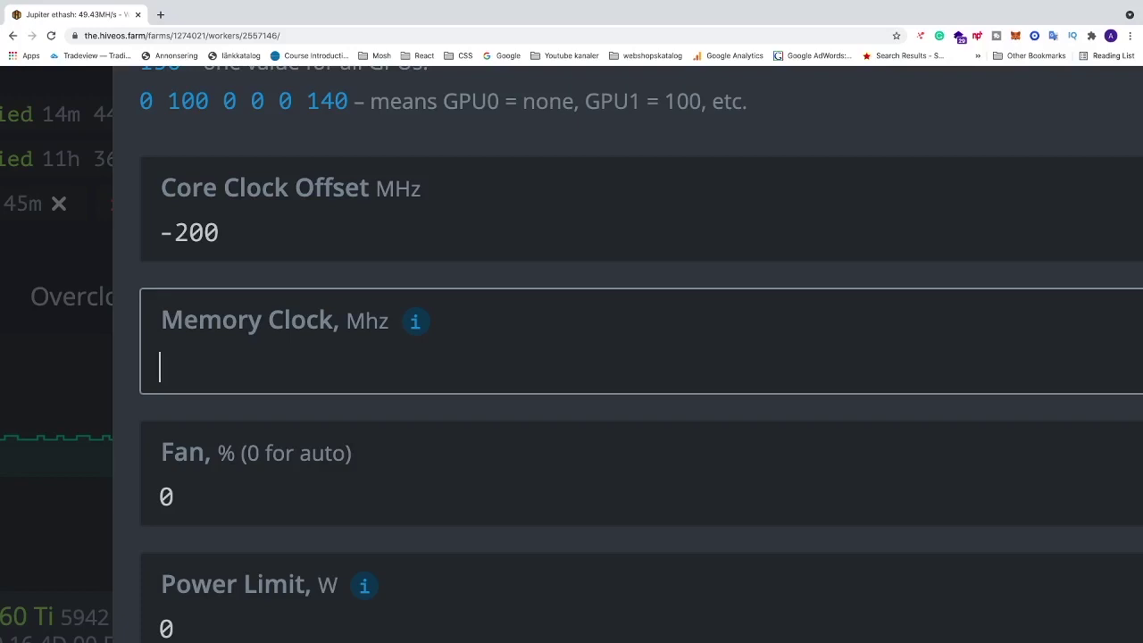
type("1100")
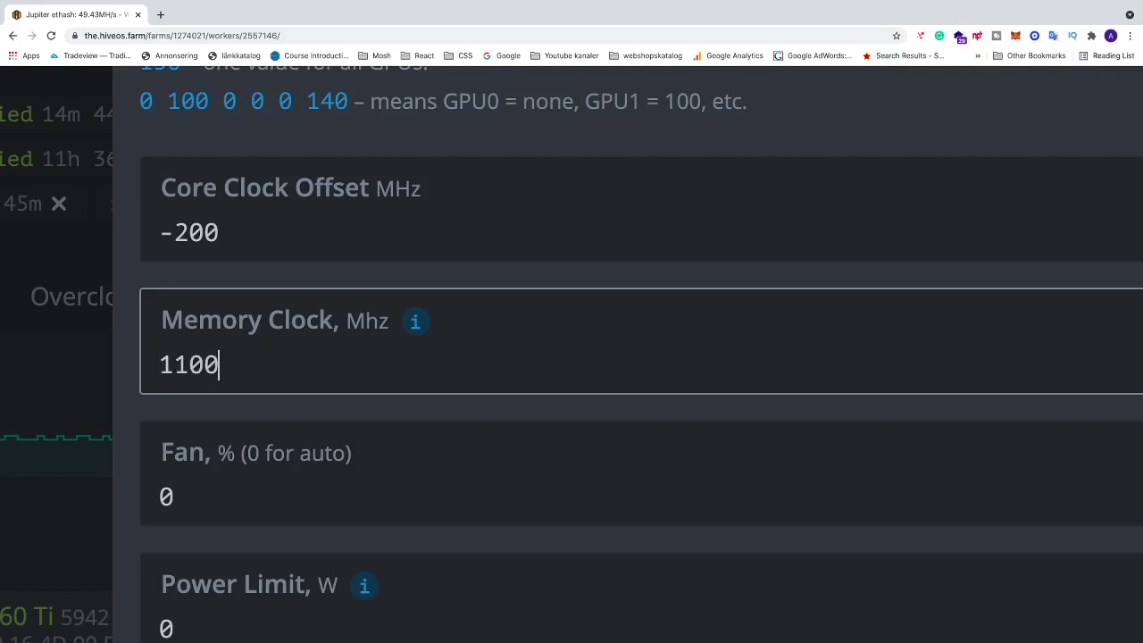
key("BackSpace")
key("BackSpace")
key("BackSpace")
key("BackSpace")
type("2200")
scroll(225, 370, "down", 3)
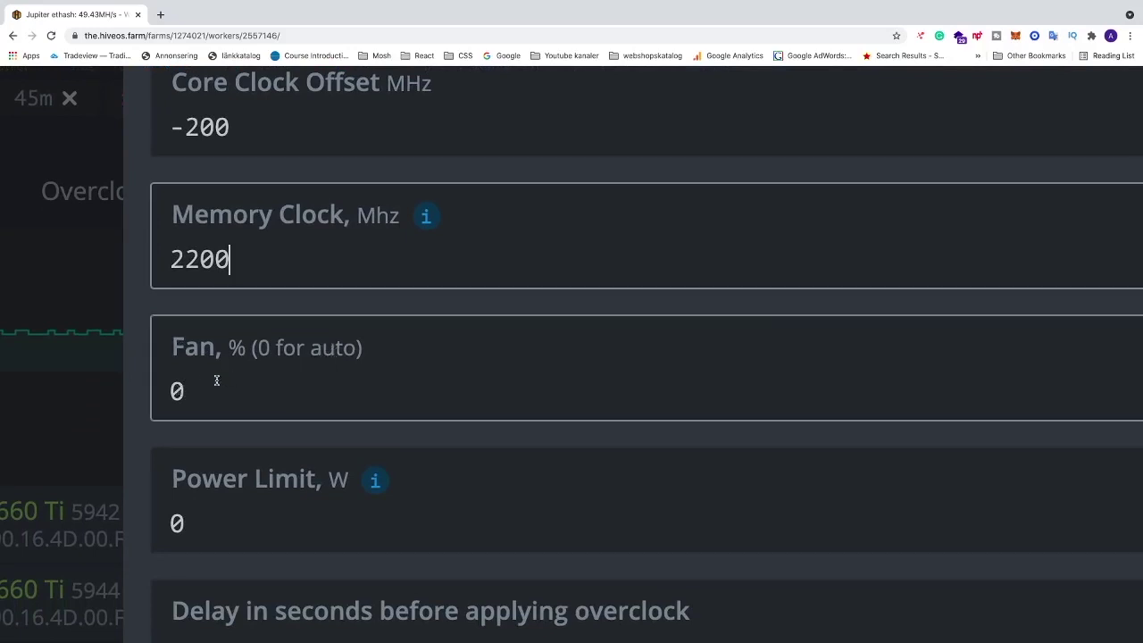
Keep the fan speed at 0 (auto)
left_click(179, 393)
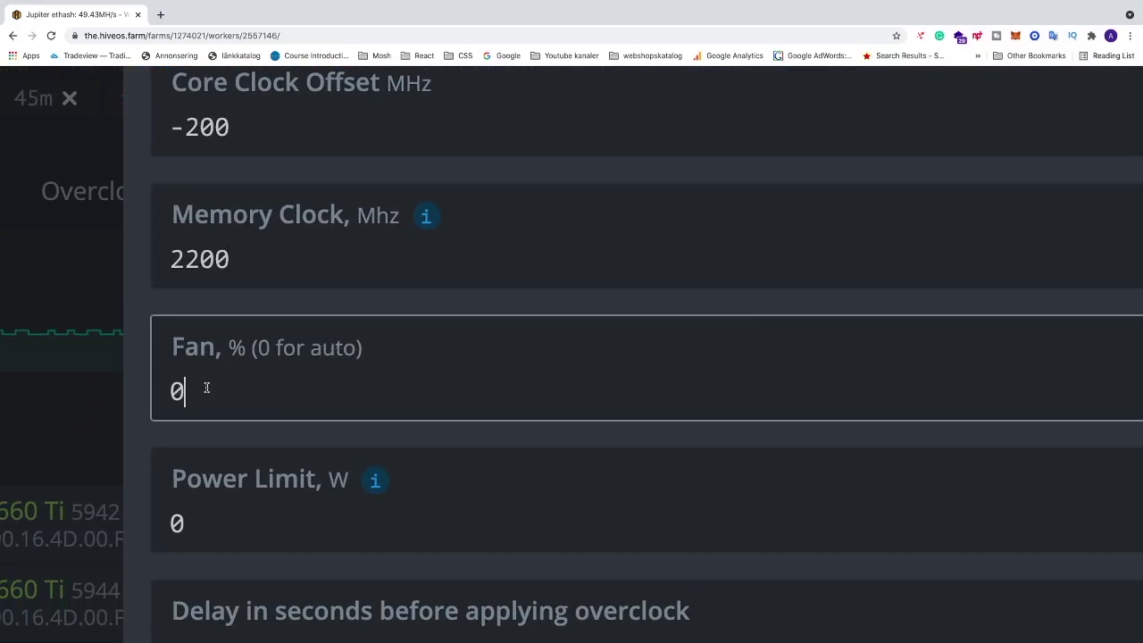
key("BackSpace")
type("70")
key("BackSpace")
key("BackSpace")
type("0")
scroll(144, 354, "down", 4)
Enter a 70 W power limit and save the overclock settings
left_click(143, 355)
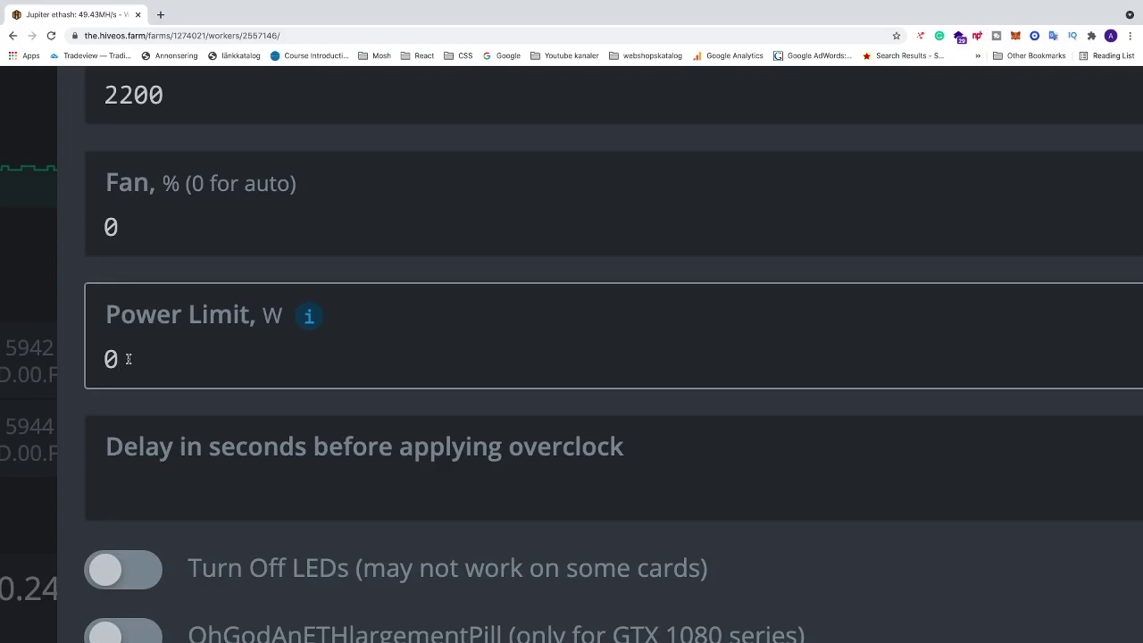
key("BackSpace")
type("70")
scroll(134, 358, "down", 1)
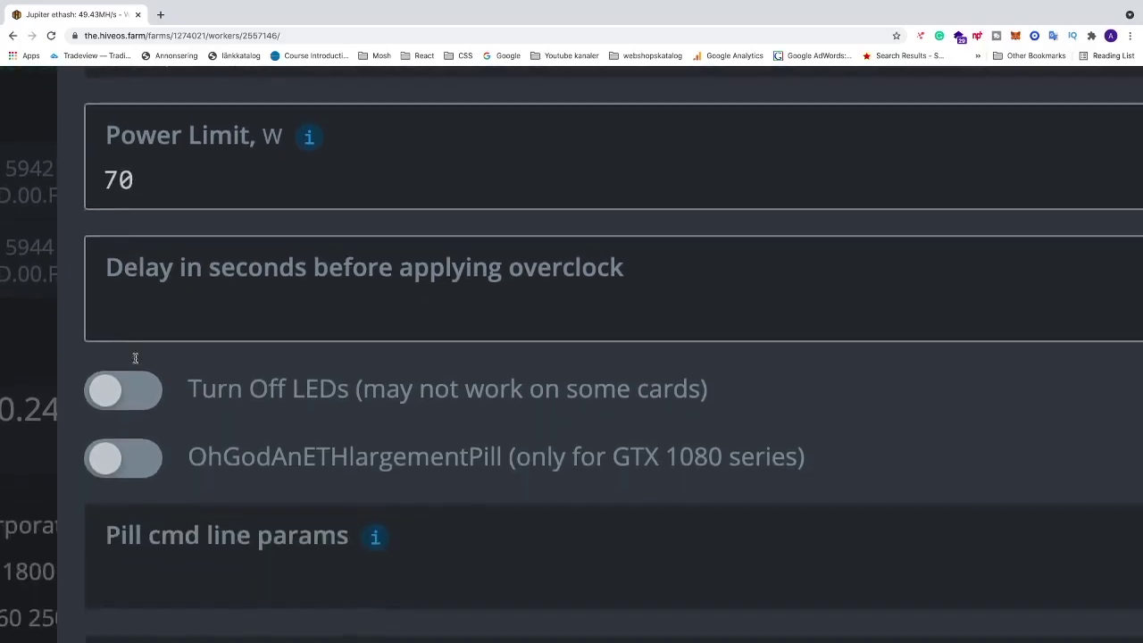
scroll(135, 358, "down", 1)
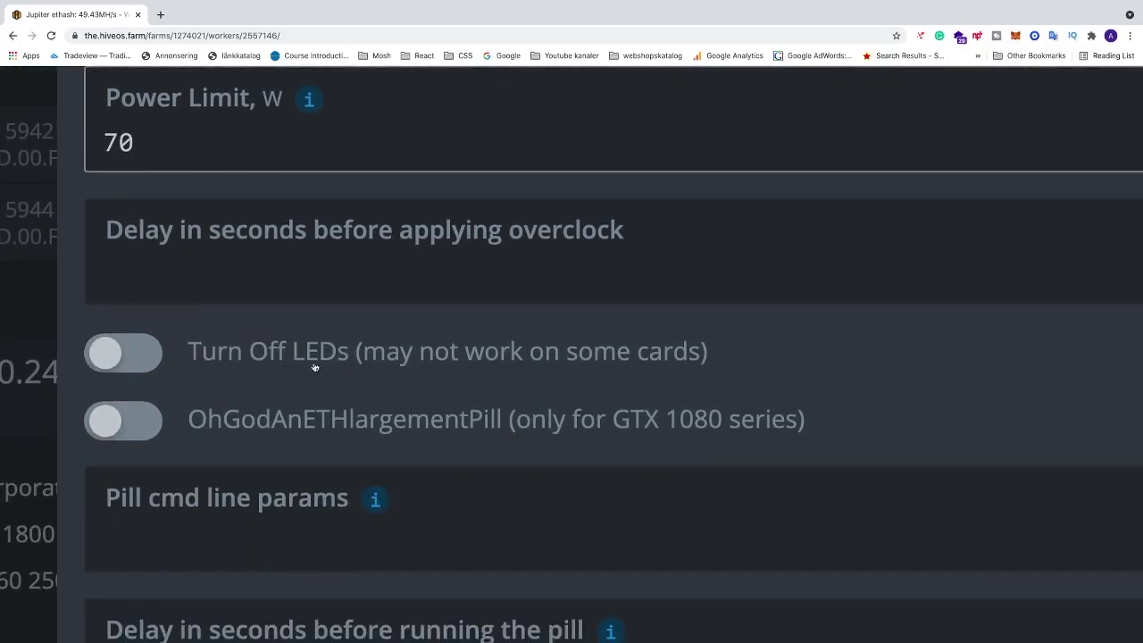
scroll(402, 368, "right", 1)
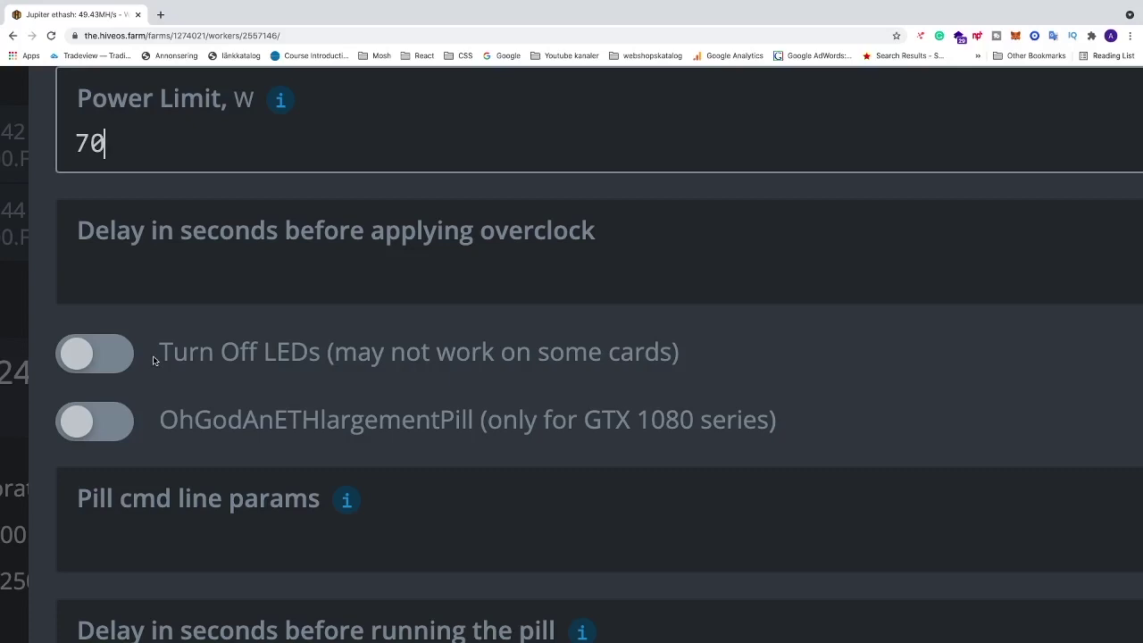
scroll(153, 360, "down", 5)
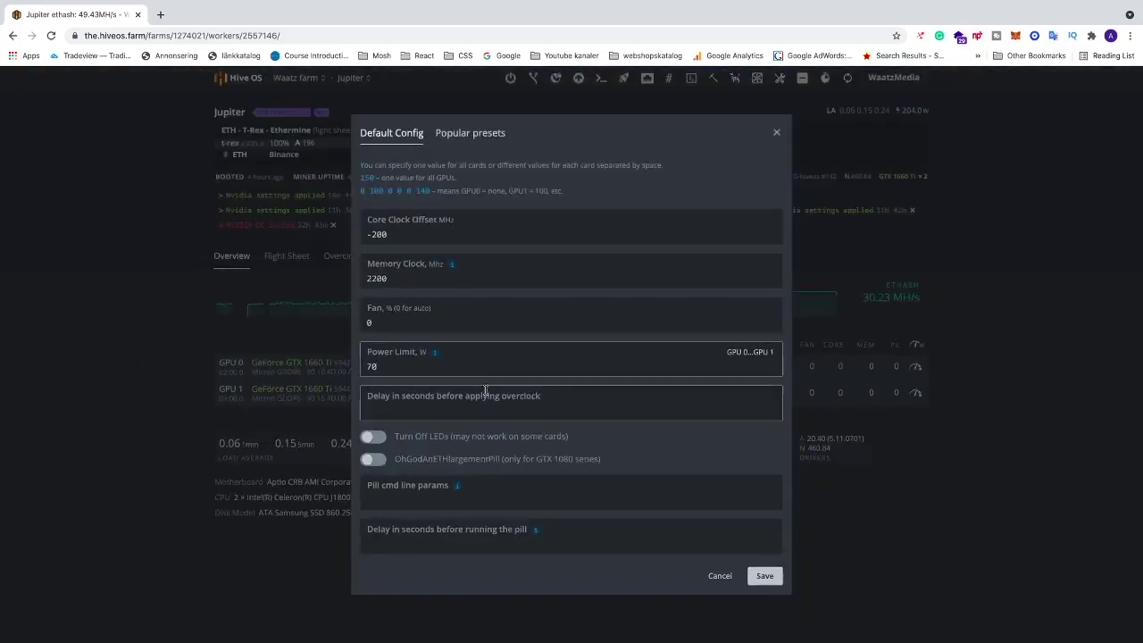
scroll(767, 598, "up", 5)
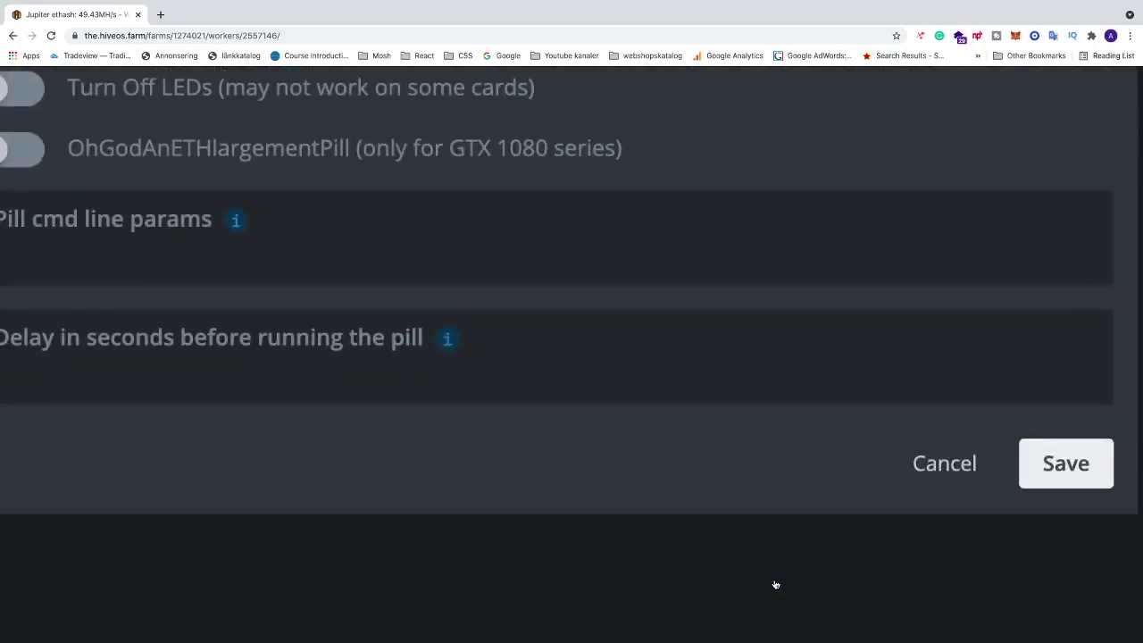
left_click(736, 467)
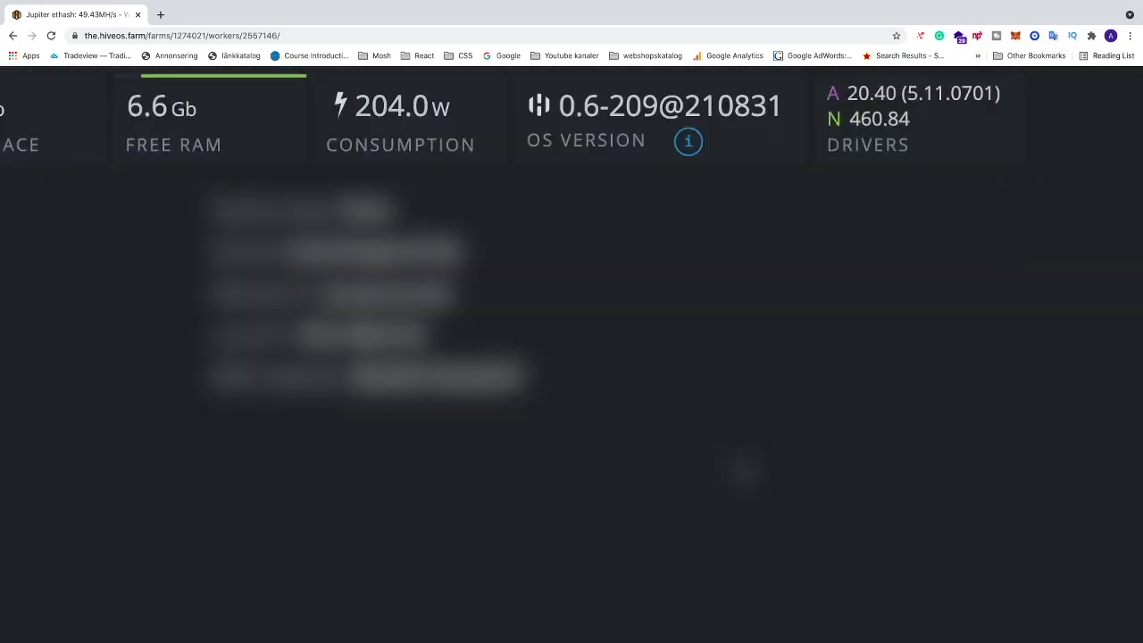
scroll(741, 469, "down", 5)
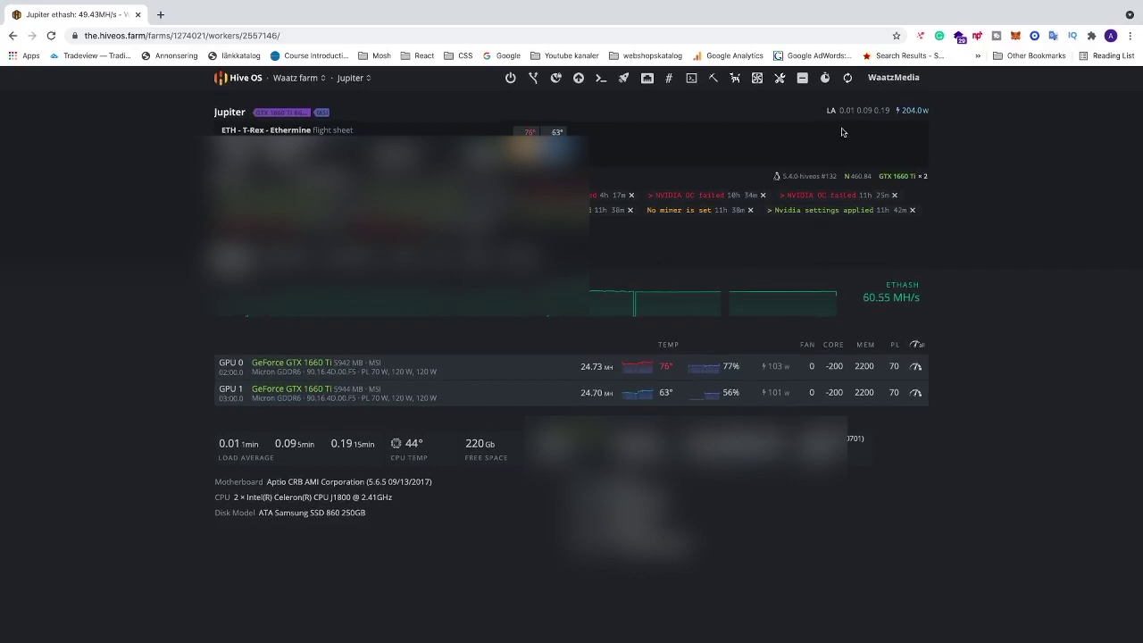
scroll(850, 84, "up", 5)
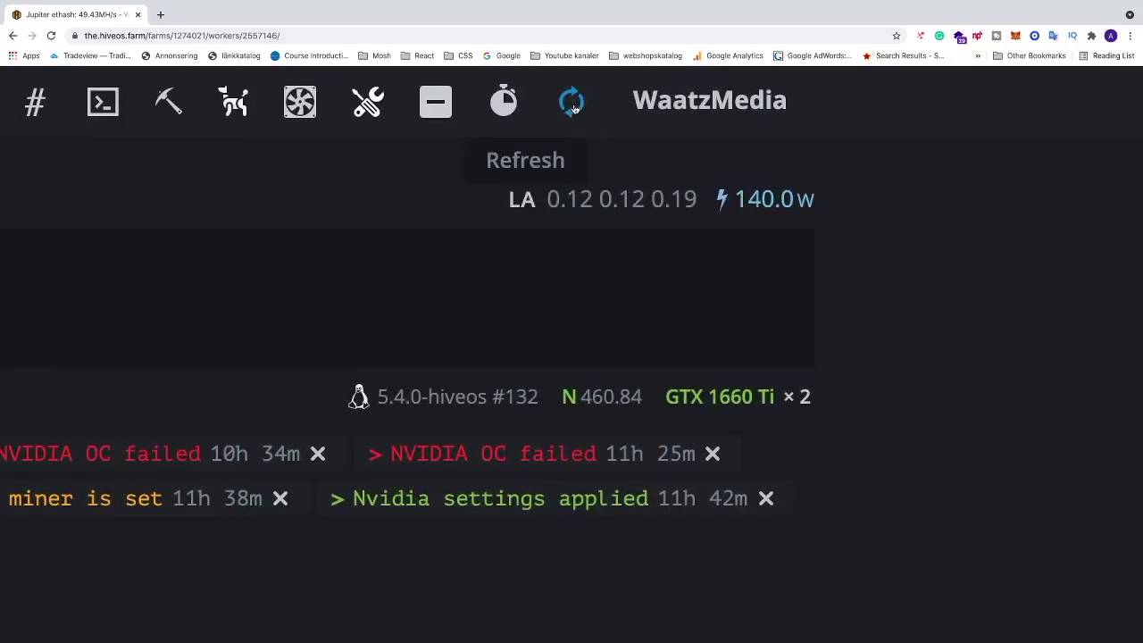
scroll(589, 378, "down", 5)
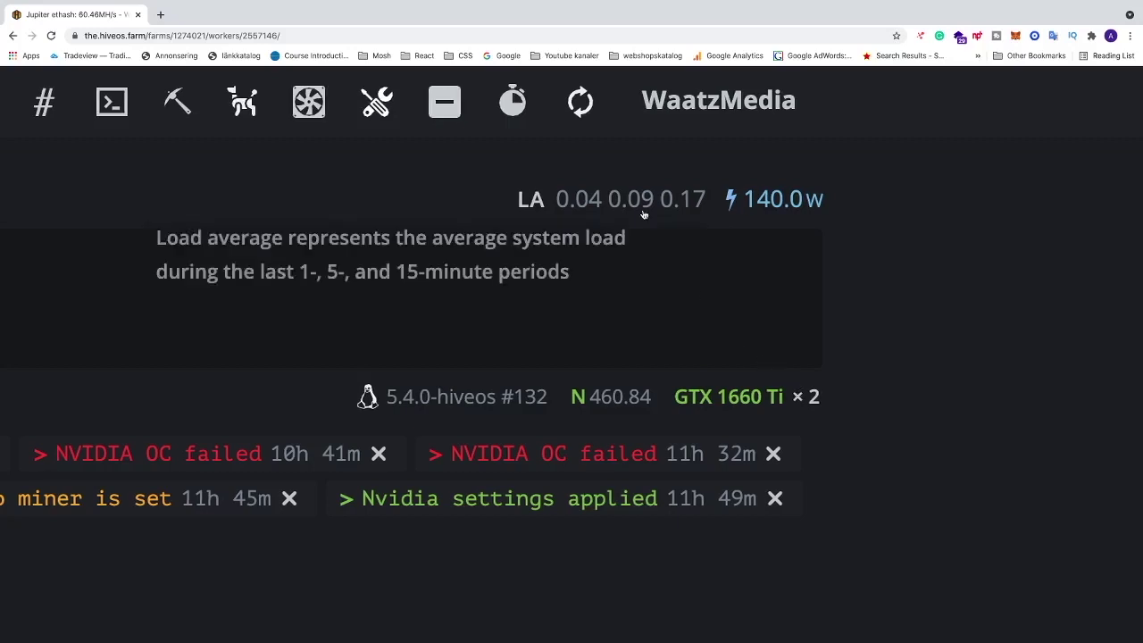
Refresh Jupiter and confirm 30.43 and 30.07 MH at 70 W, -200 core, 2200 memory
left_click(582, 109)
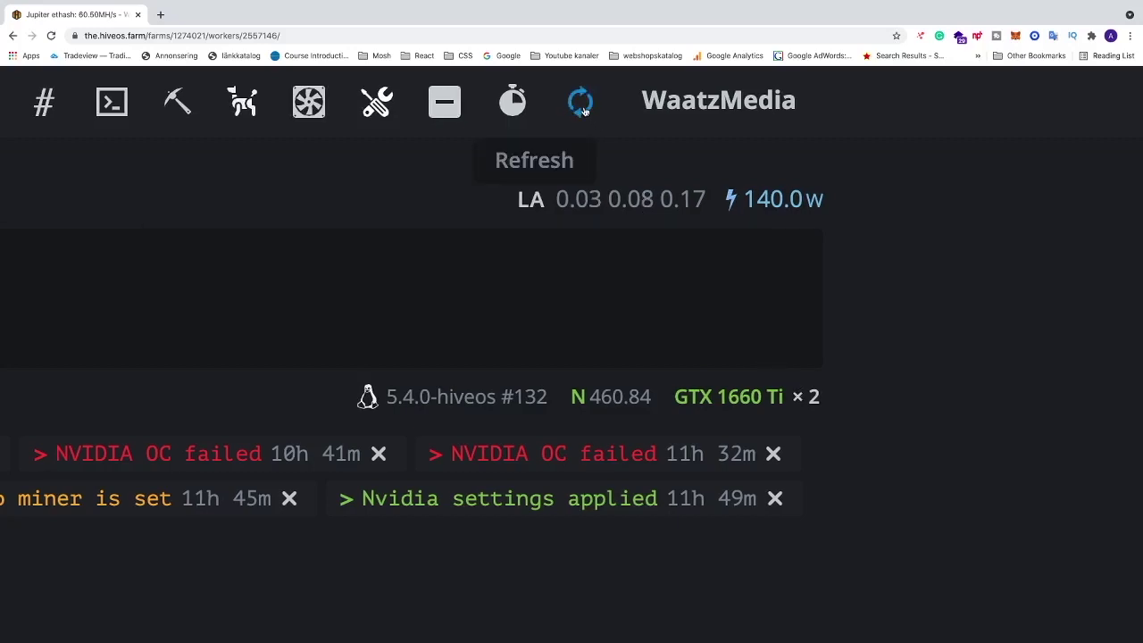
scroll(371, 291, "down", 6)
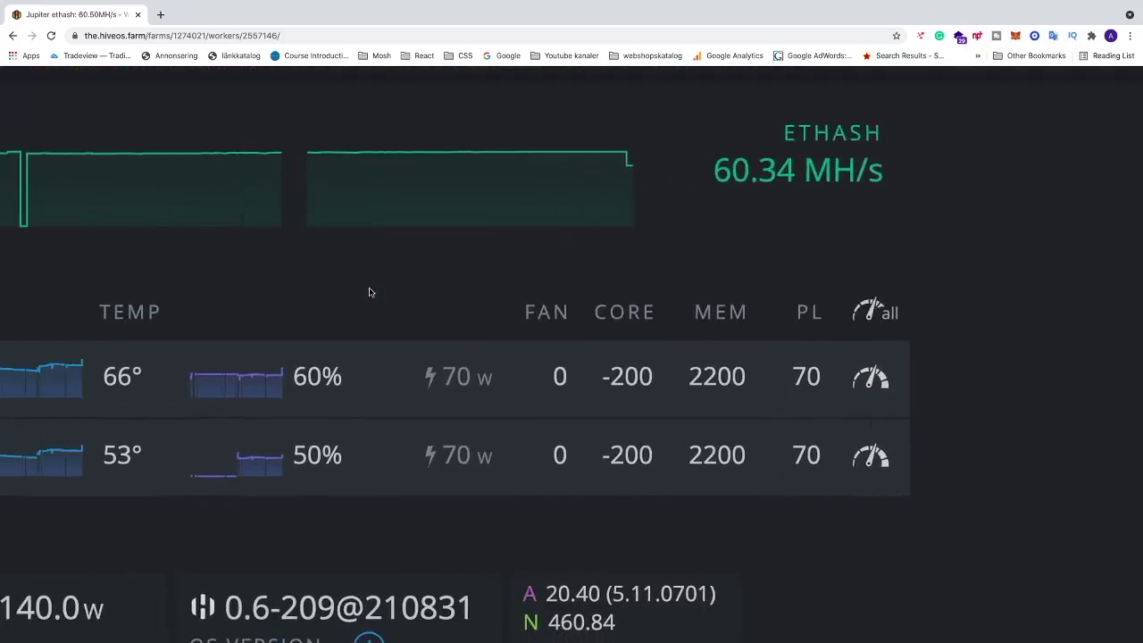
scroll(371, 292, "left", 8)
scroll(371, 292, "down", 2)
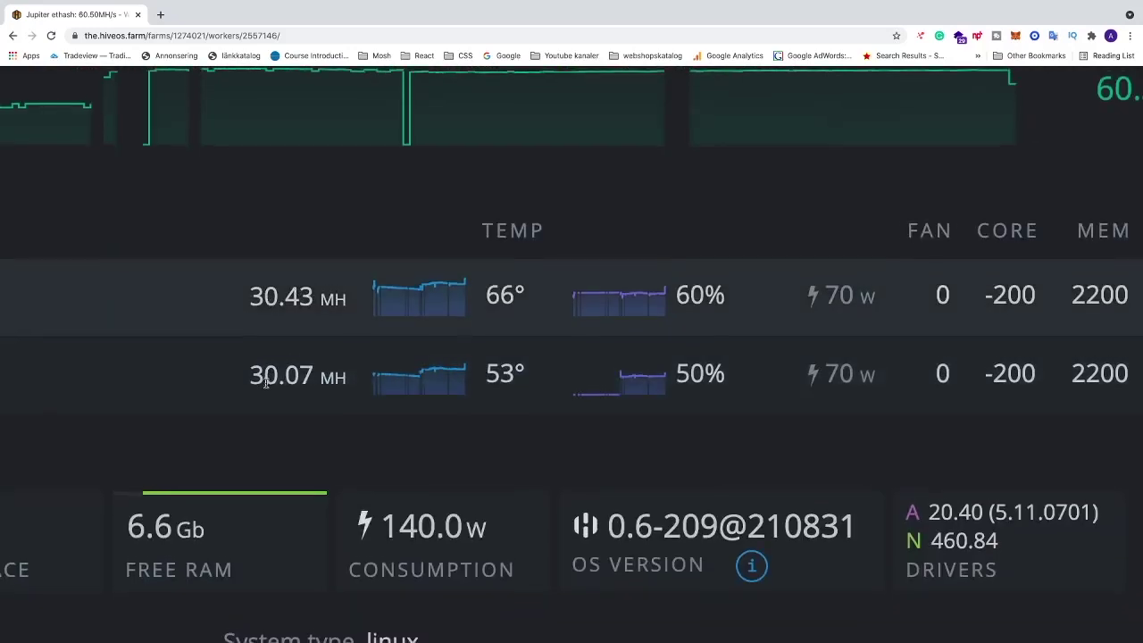
scroll(277, 380, "down", 1)
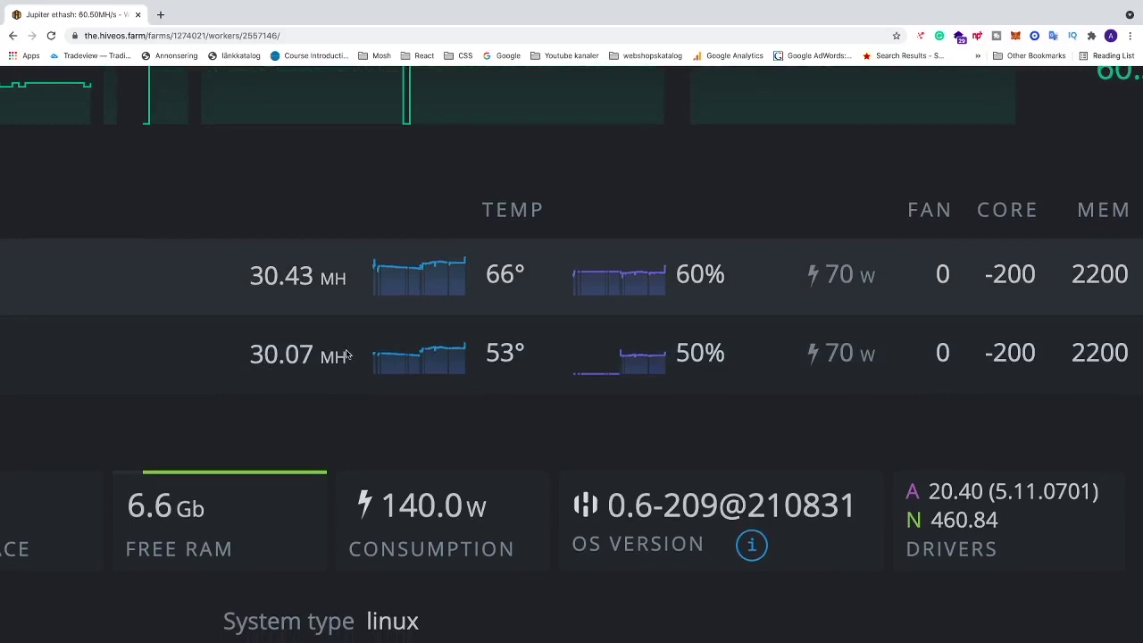
scroll(347, 355, "right", 1)
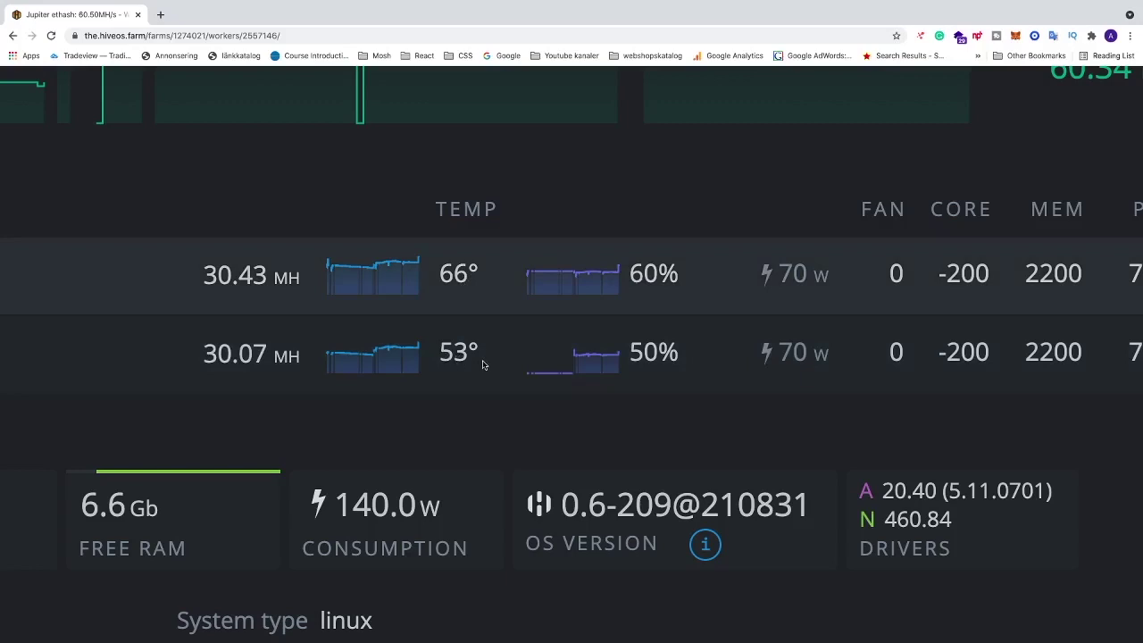
scroll(468, 355, "right", 5)
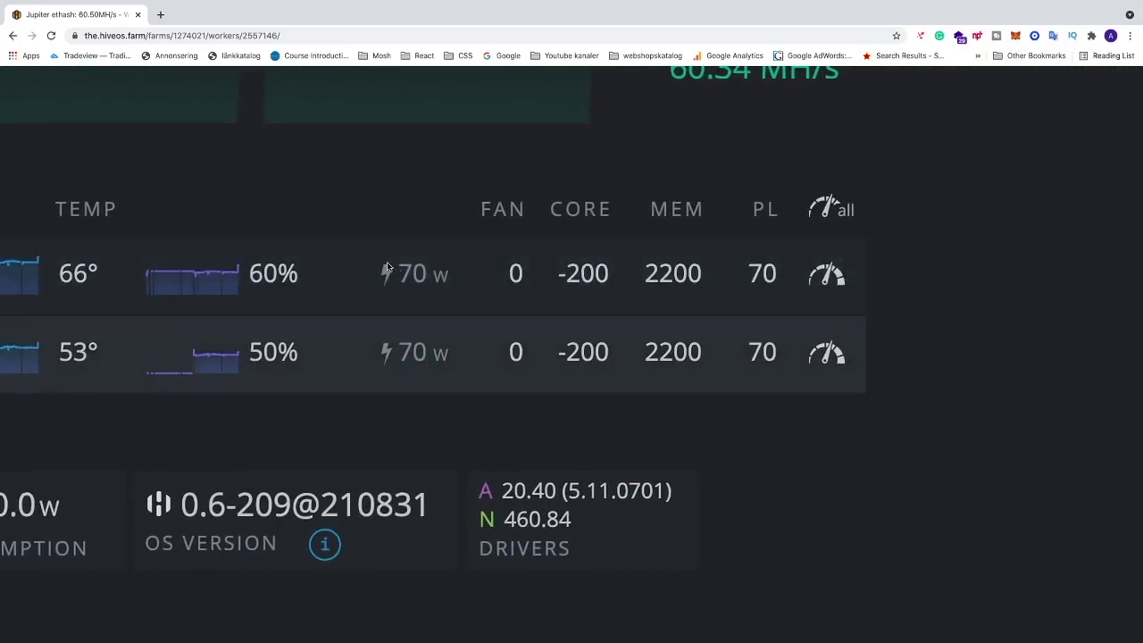